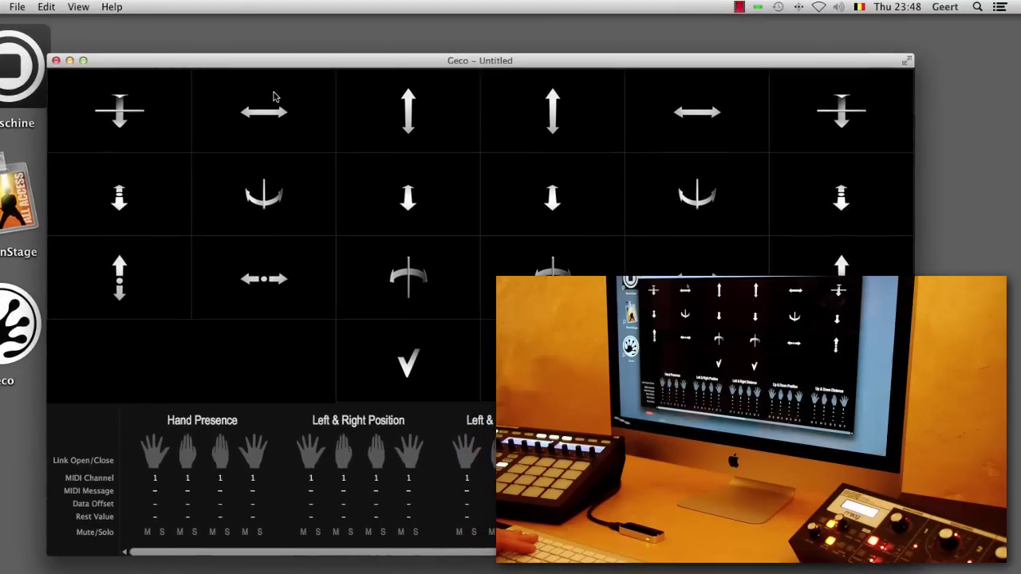
Step: Set the document's MIDI output port to Slim Phatty and accept the document settings
left_click(21, 8)
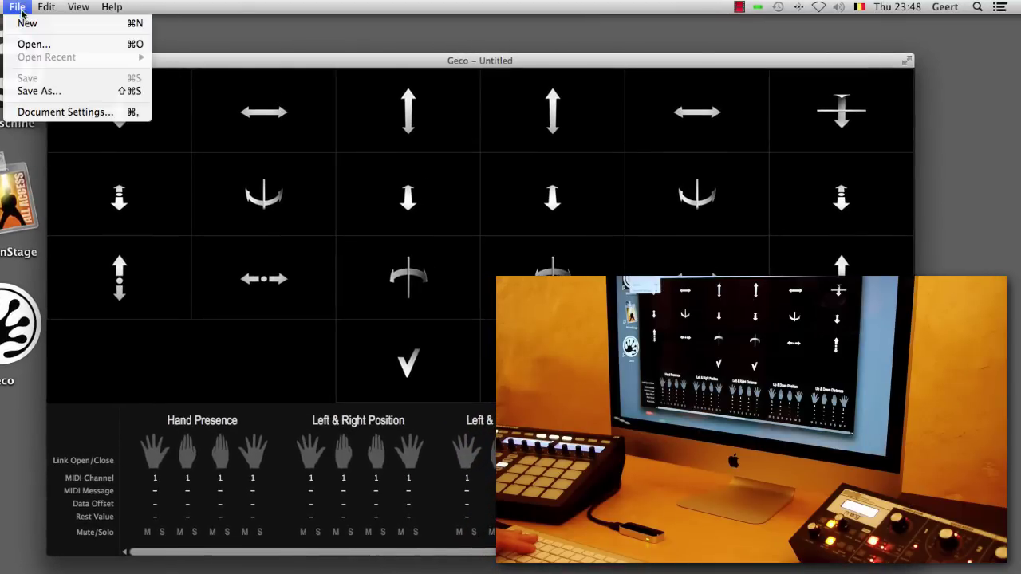
left_click(72, 112)
left_click(482, 230)
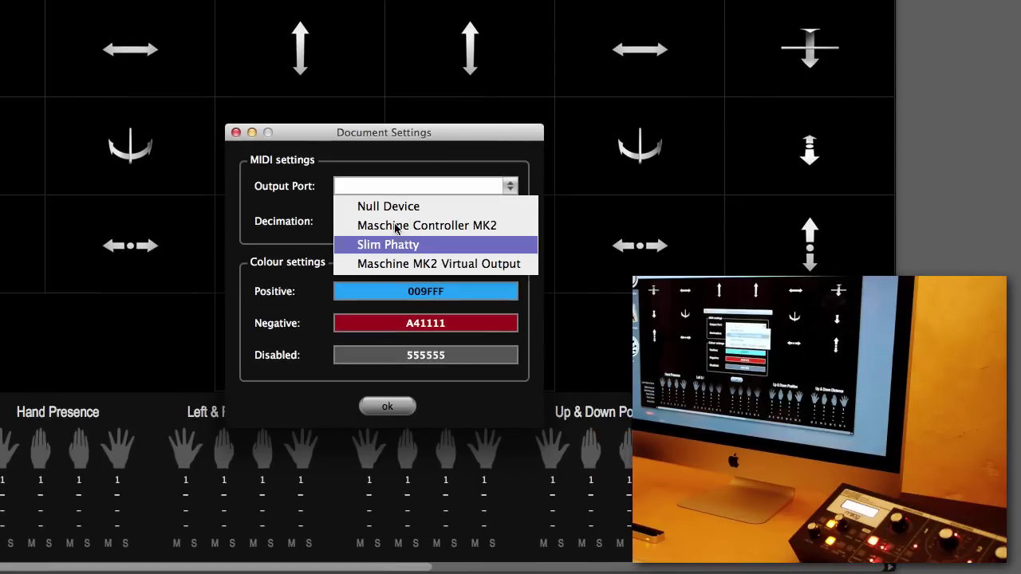
left_click(413, 247)
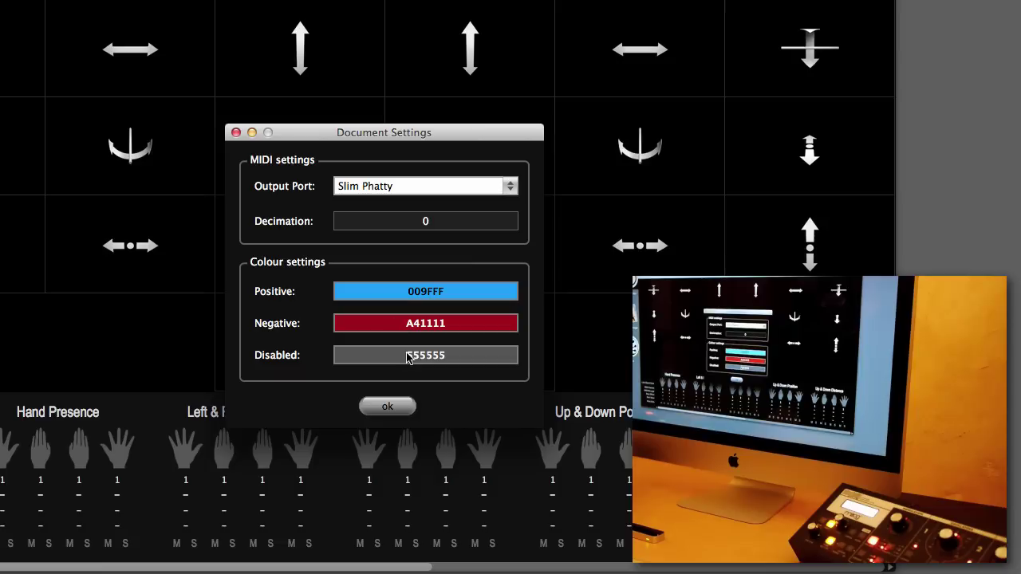
left_click(394, 408)
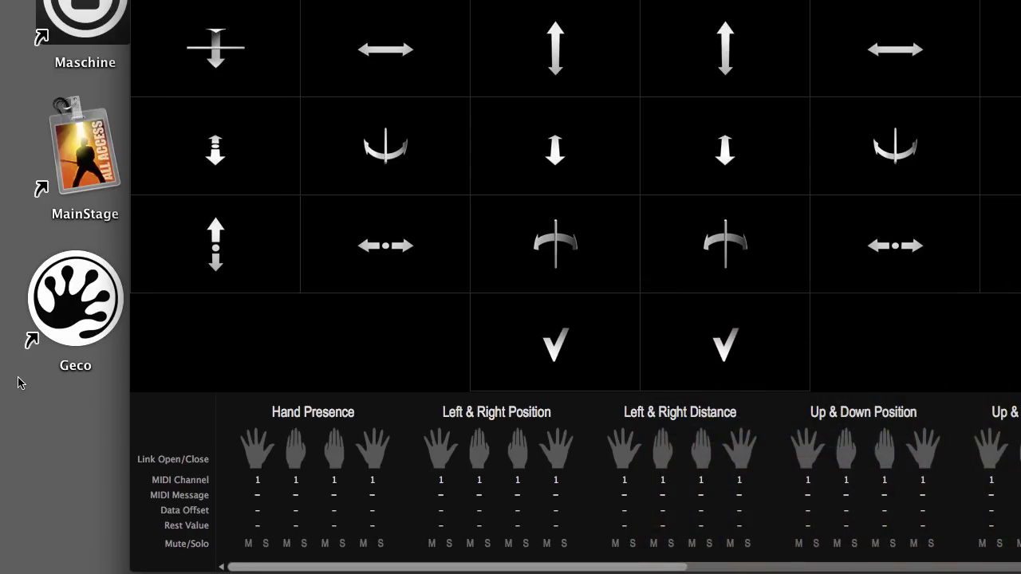
Step: Consult the slim_phatty_users_manual and assign MIDI message 18 to the open right hand under Up & Down Position
mouse_move(3, 464)
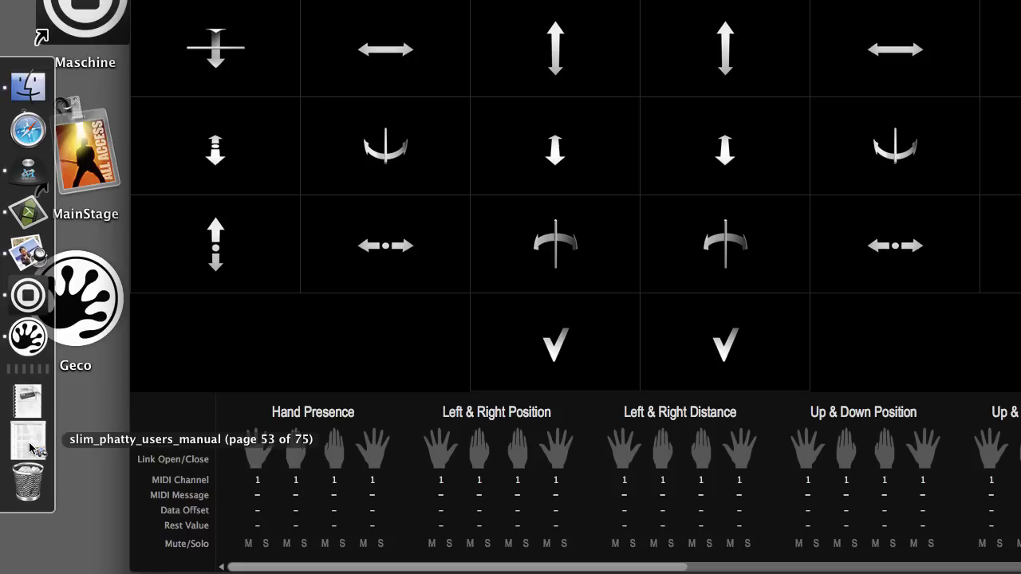
left_click(29, 448)
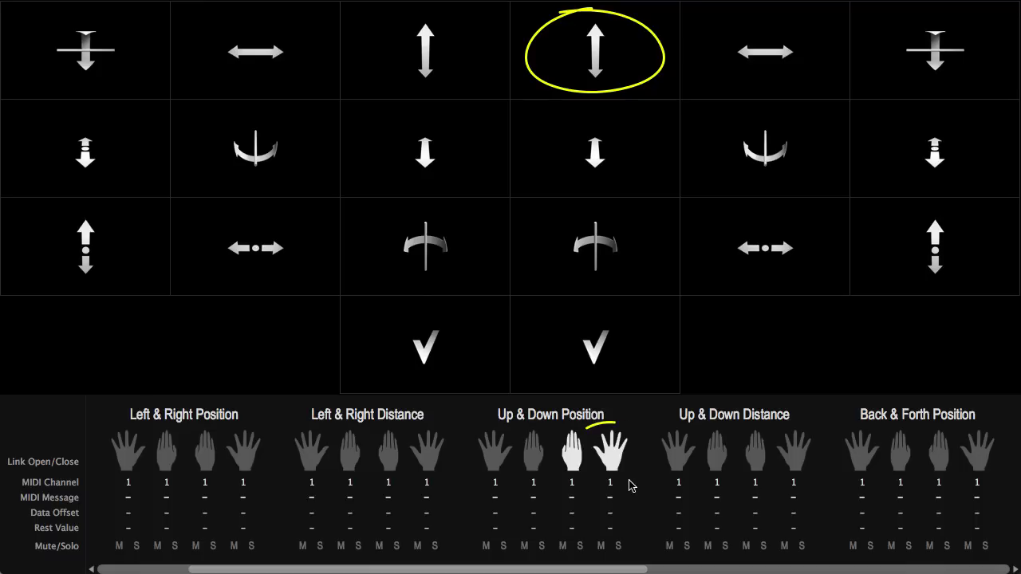
mouse_move(600, 498)
left_mouse_down()
mouse_move(623, 493)
mouse_move(651, 454)
left_mouse_up()
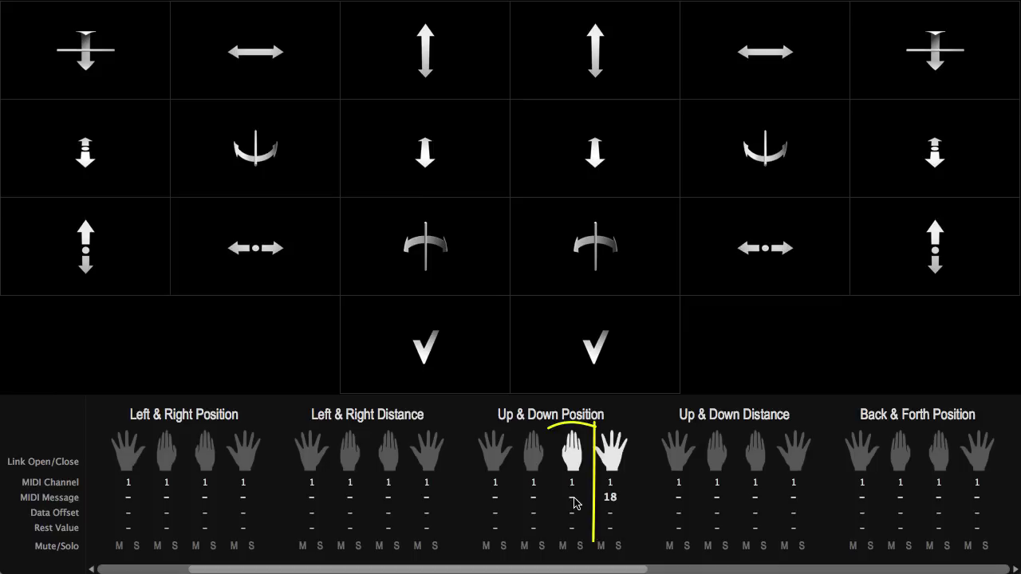
Step: Give the closed right hand under Up & Down Position MIDI message 19, a 35% data offset and a 31% rest value
left_click_drag(578, 499, 607, 446)
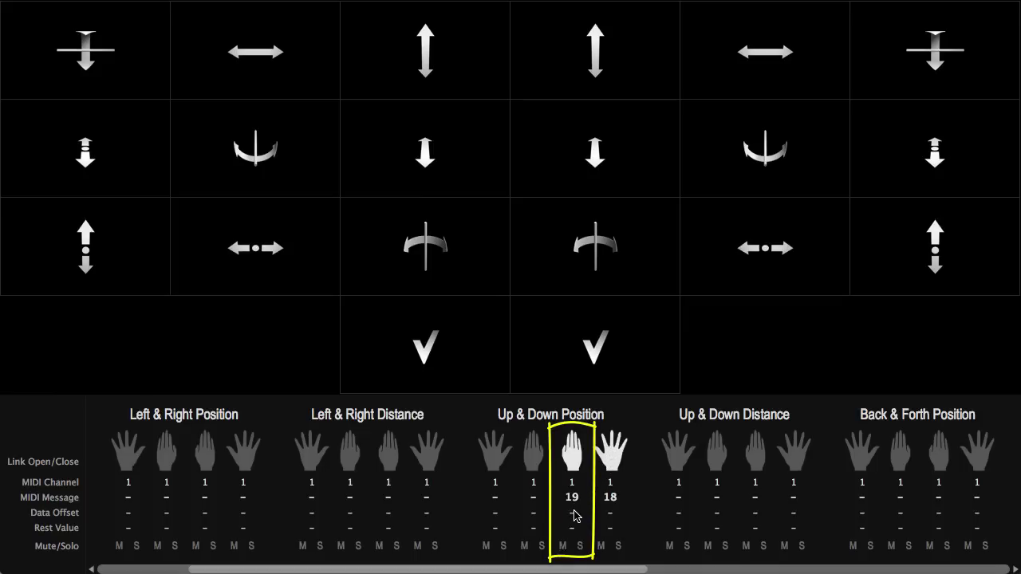
left_click_drag(575, 516, 651, 464)
left_click_drag(579, 529, 644, 483)
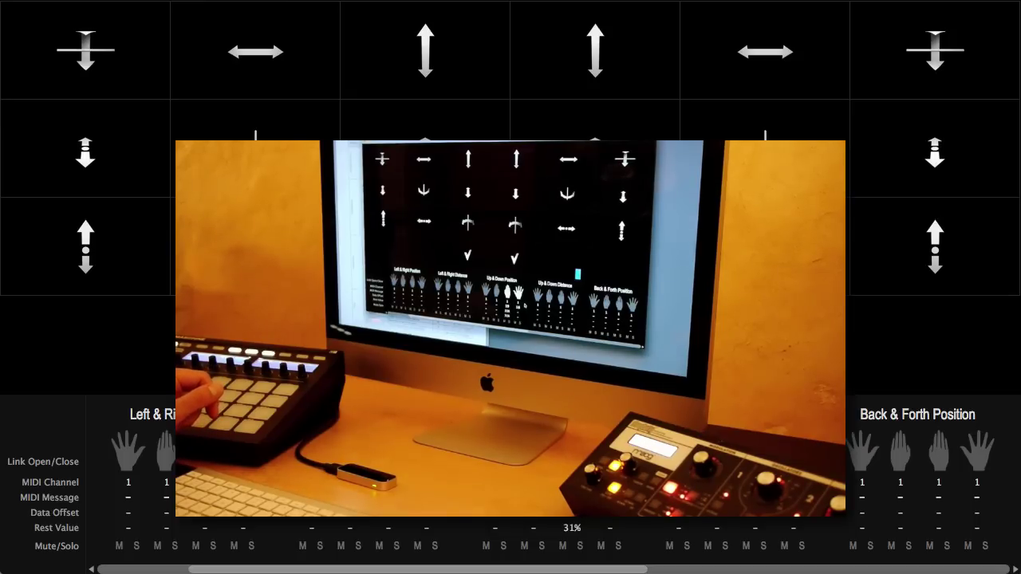
Step: Save the mapping document to the Desktop as Phatty
key("super+s")
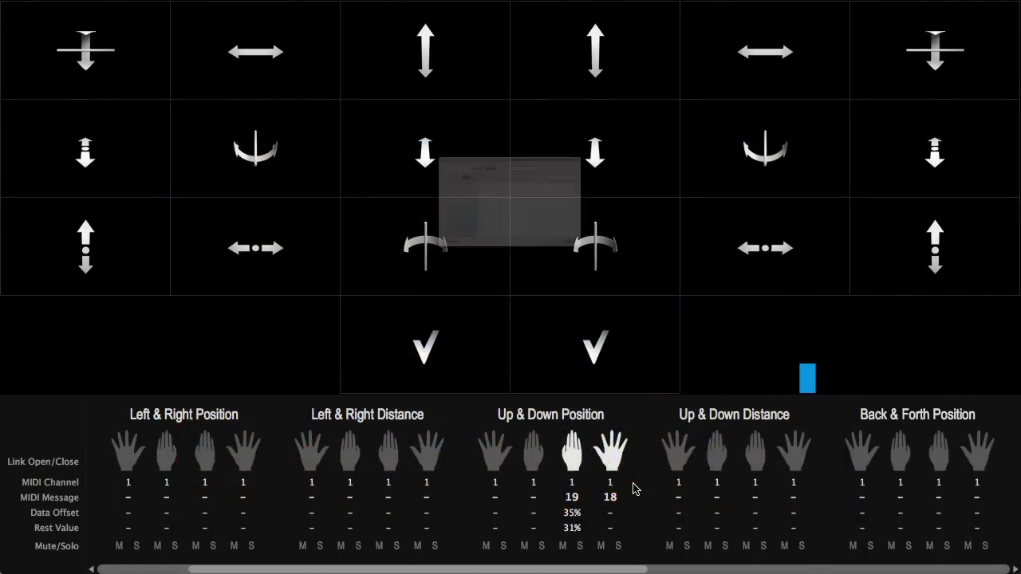
type("Phatty")
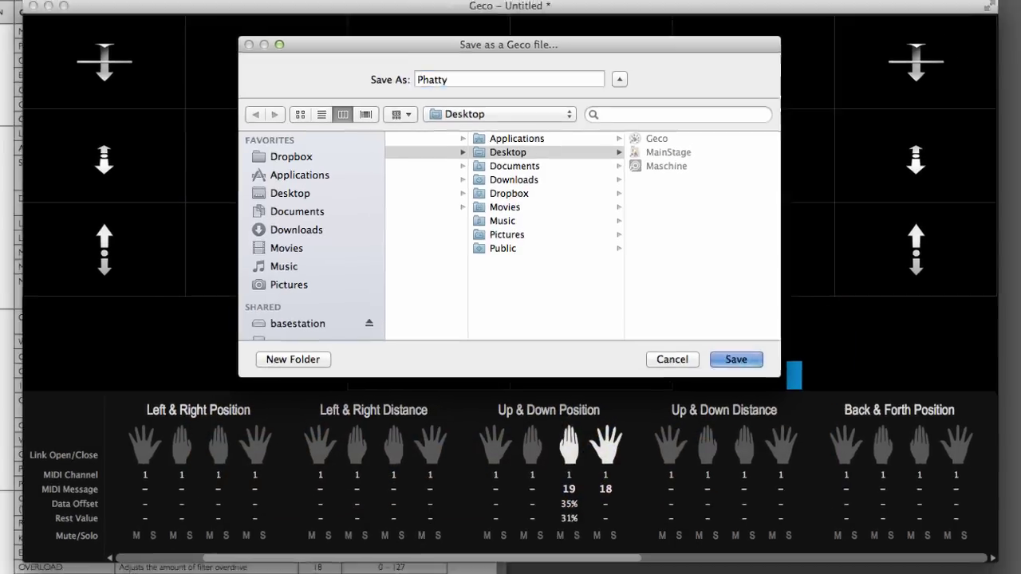
key("Return")
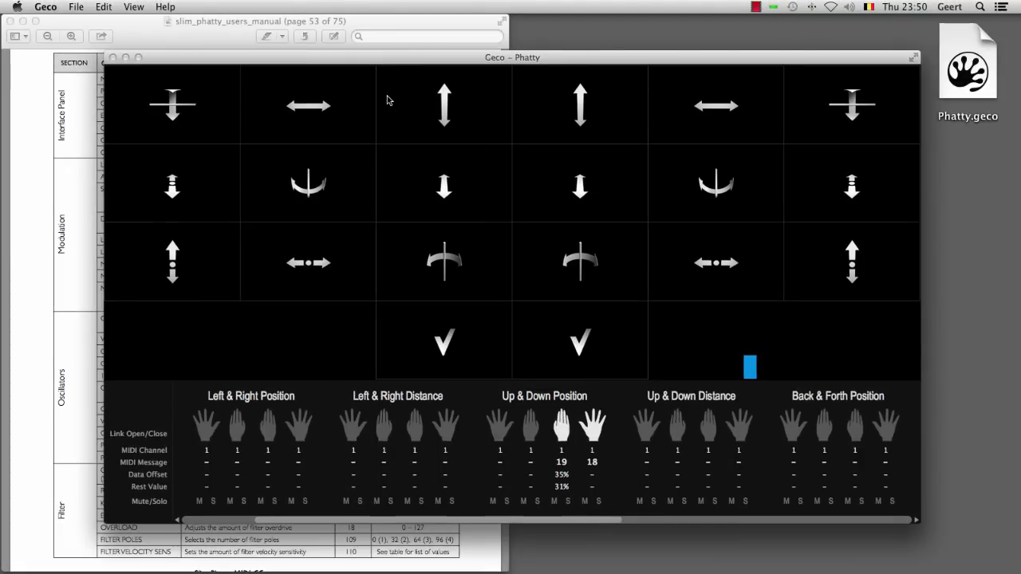
Step: Check the selected MIDI output port in the document settings of the saved mapping
left_click(75, 7)
left_click(126, 102)
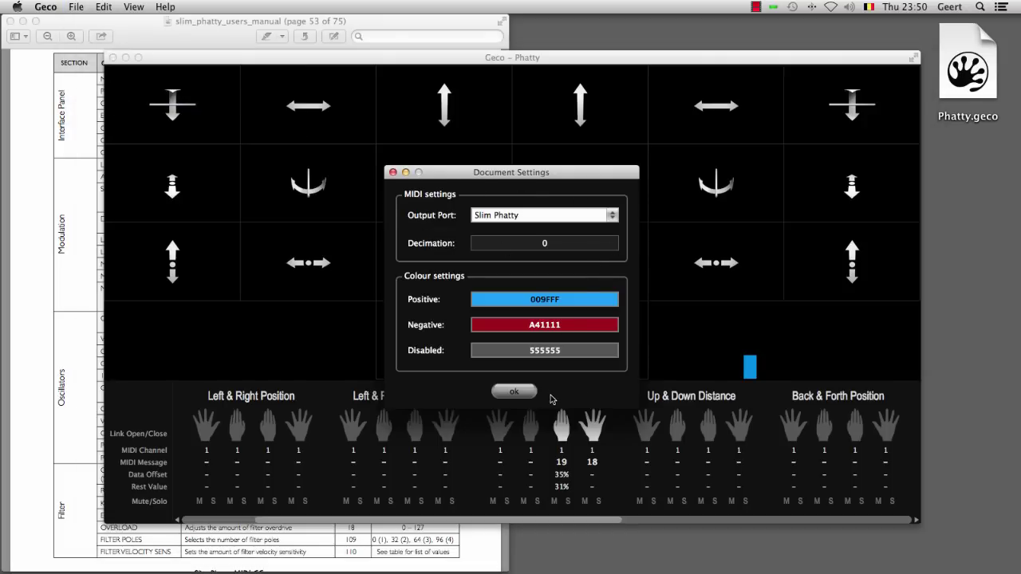
left_click(515, 392)
Step: Quit Geco and reopen the saved Phatty.geco file from the desktop
left_click(978, 90)
left_click(789, 58)
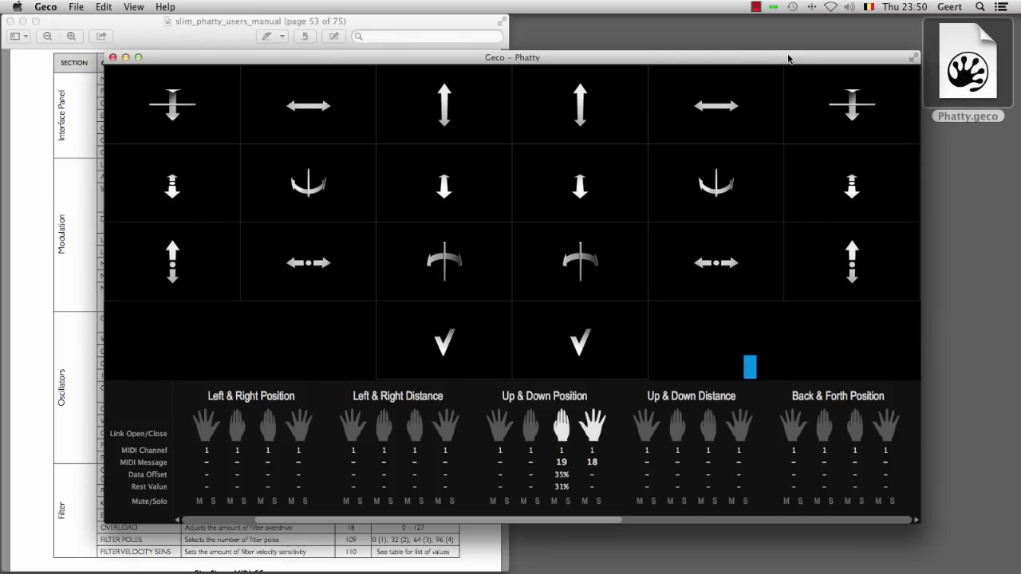
key("super+q")
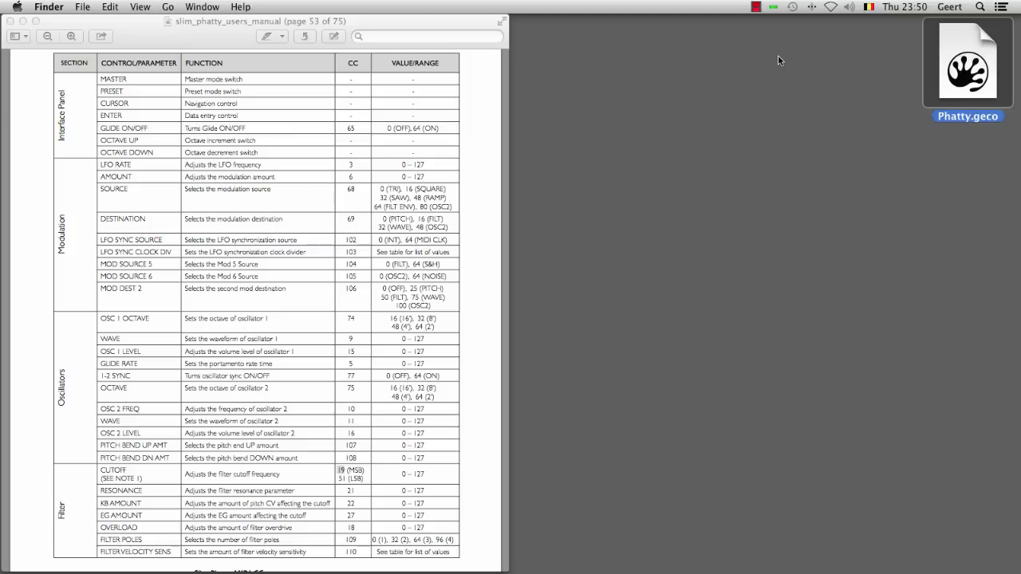
left_click(807, 118)
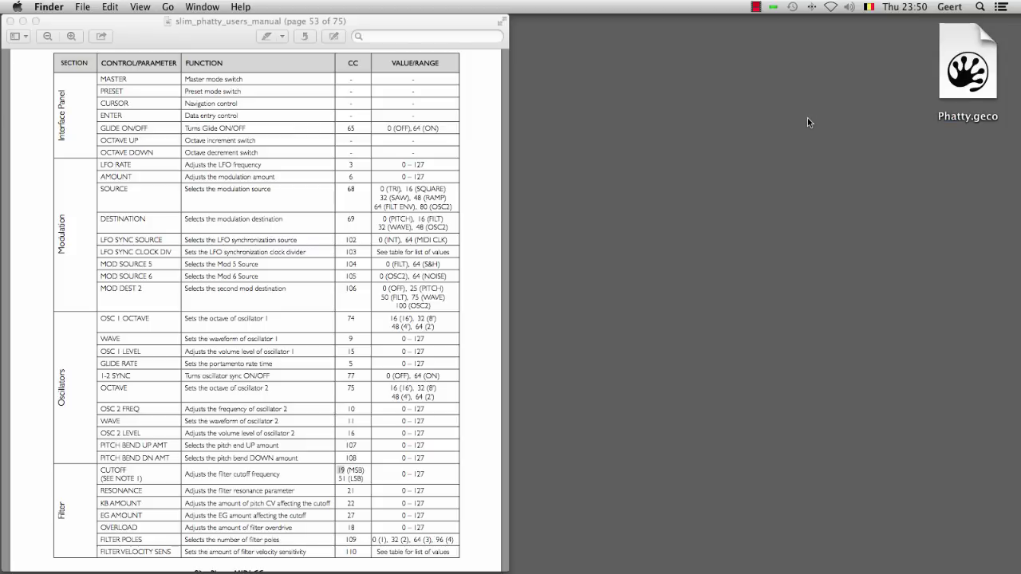
double_click(977, 84)
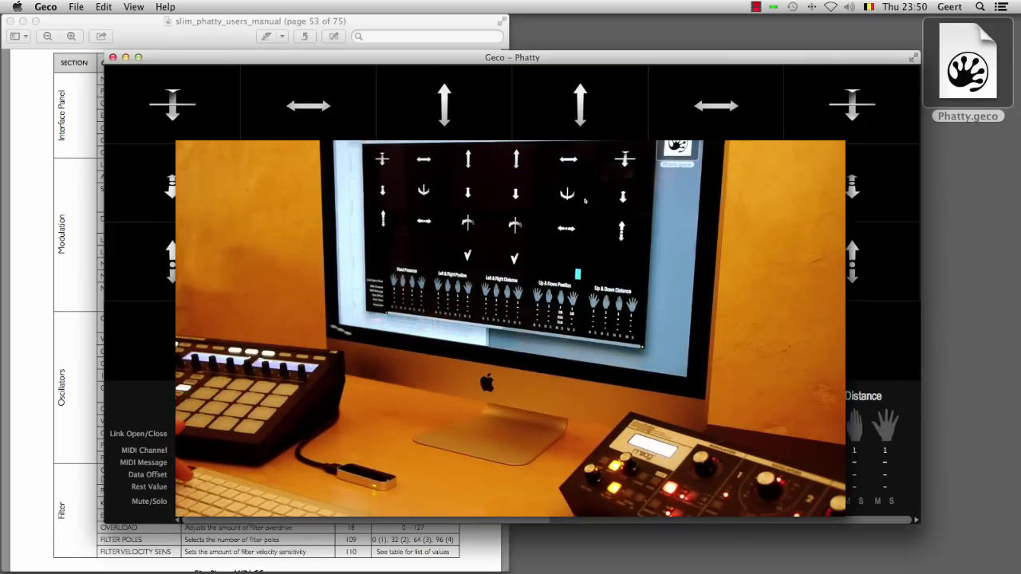
Step: Quit Geco a second time and open Phatty.geco from the desktop again
left_click(960, 175)
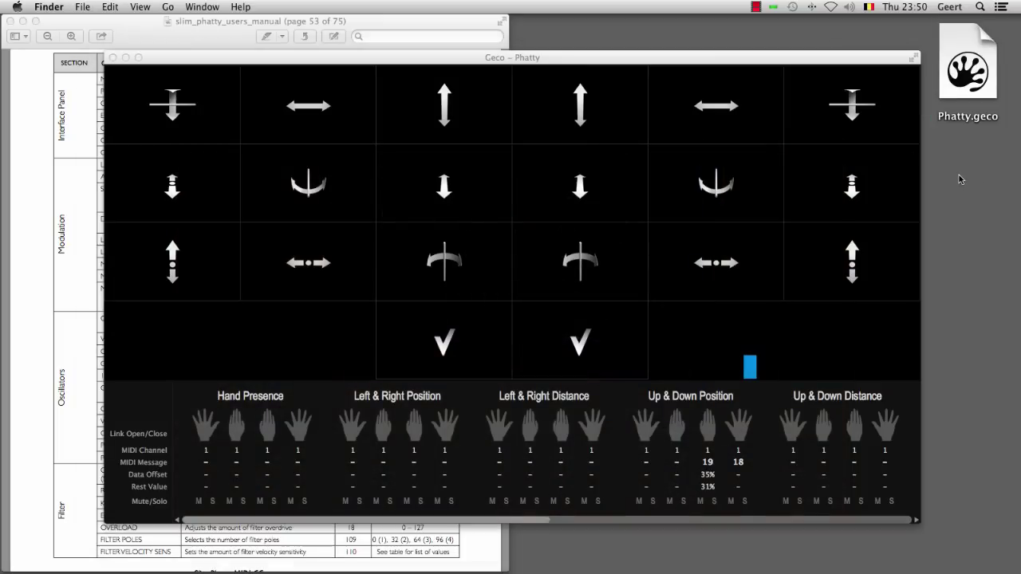
left_click(631, 56)
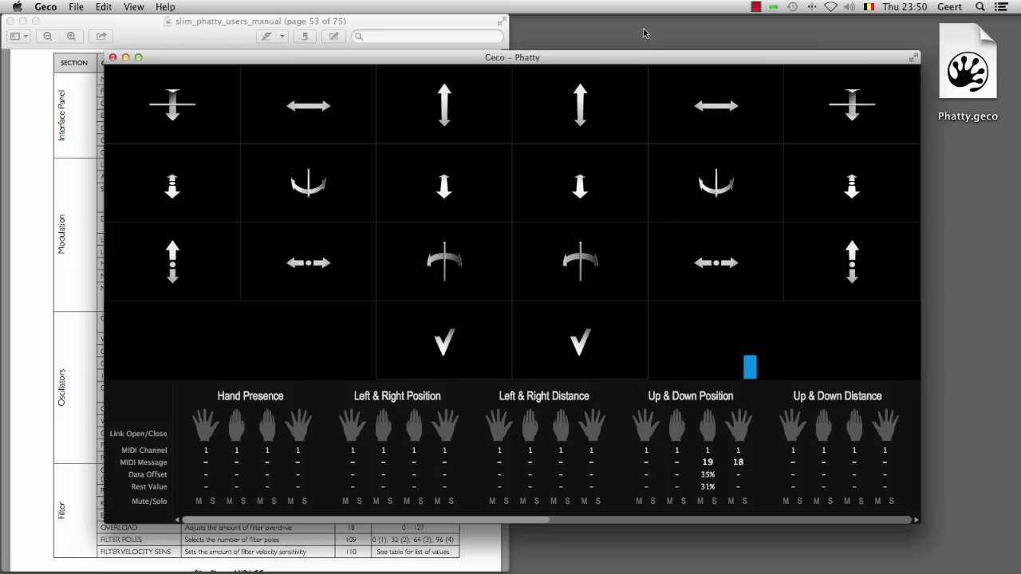
left_click(638, 35)
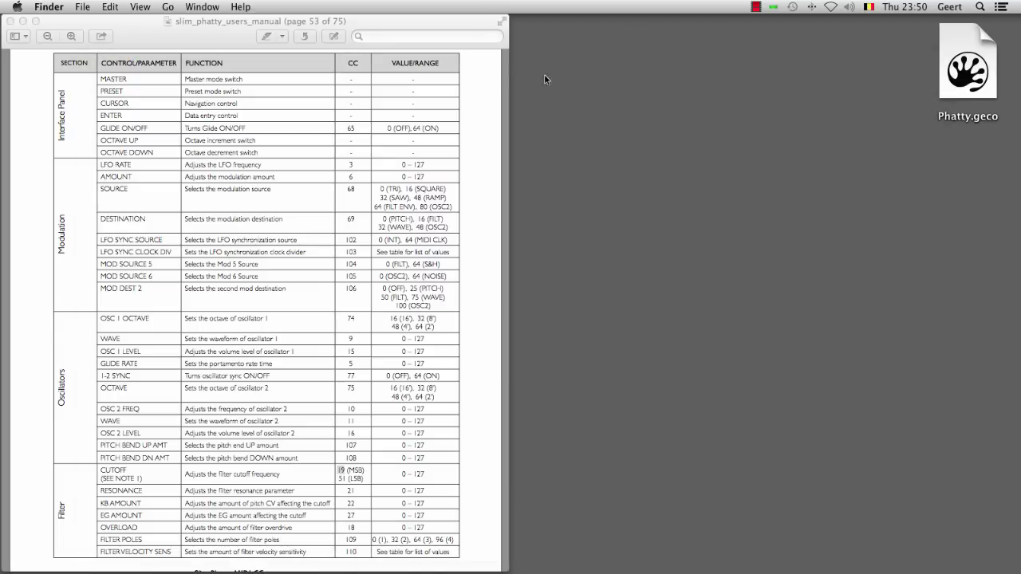
left_click(443, 24)
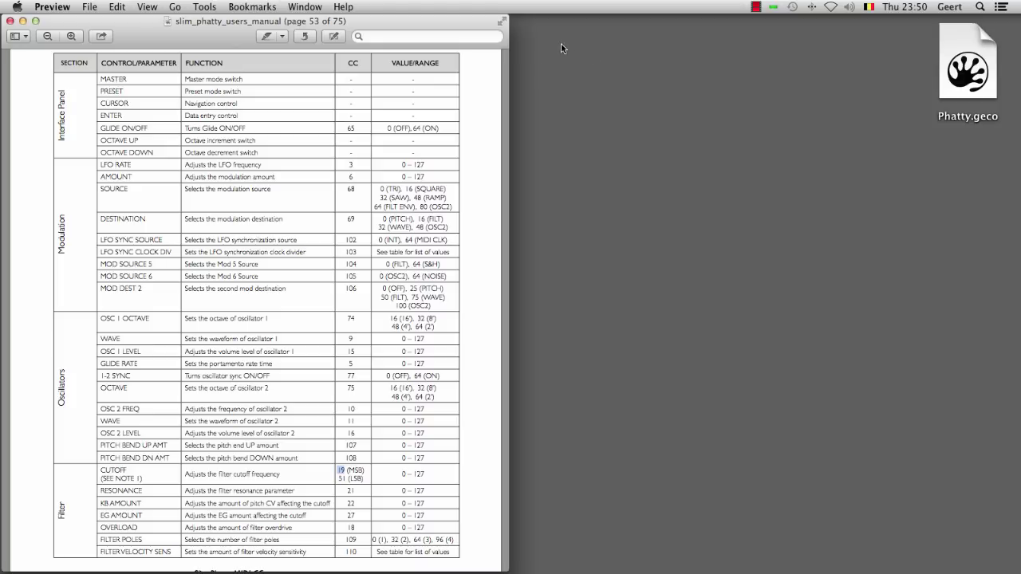
left_click(849, 137)
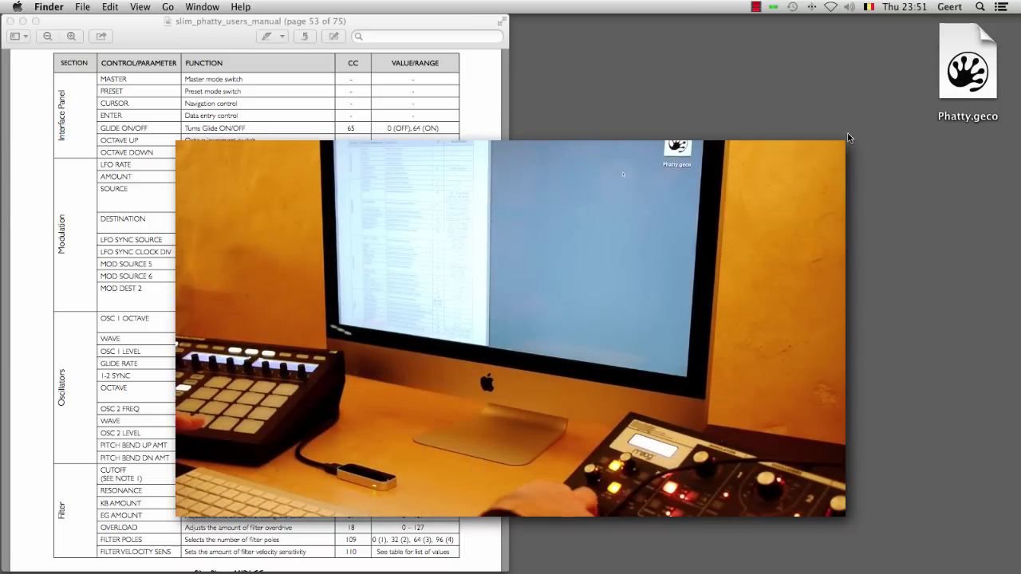
left_click(961, 74)
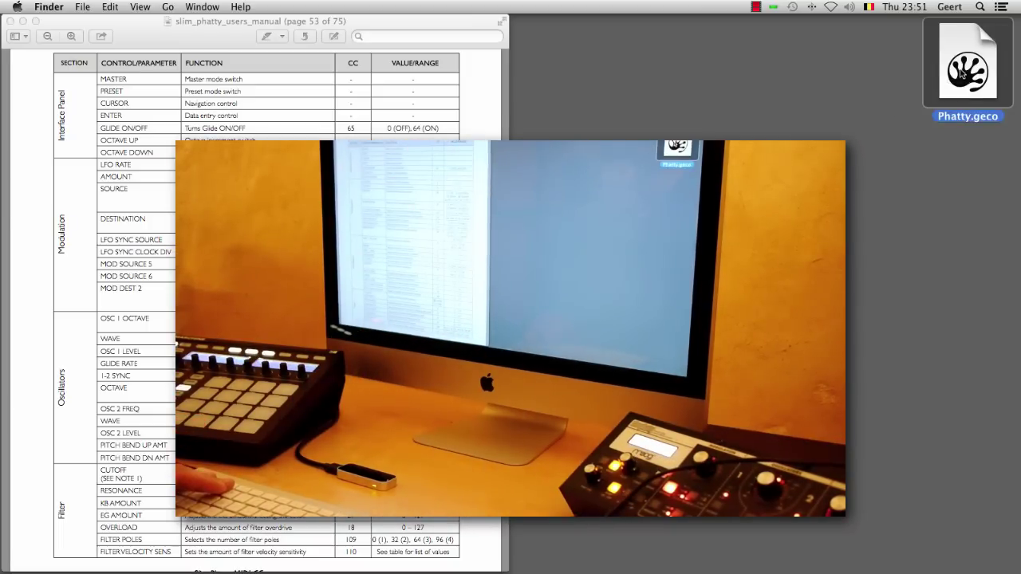
double_click(961, 74)
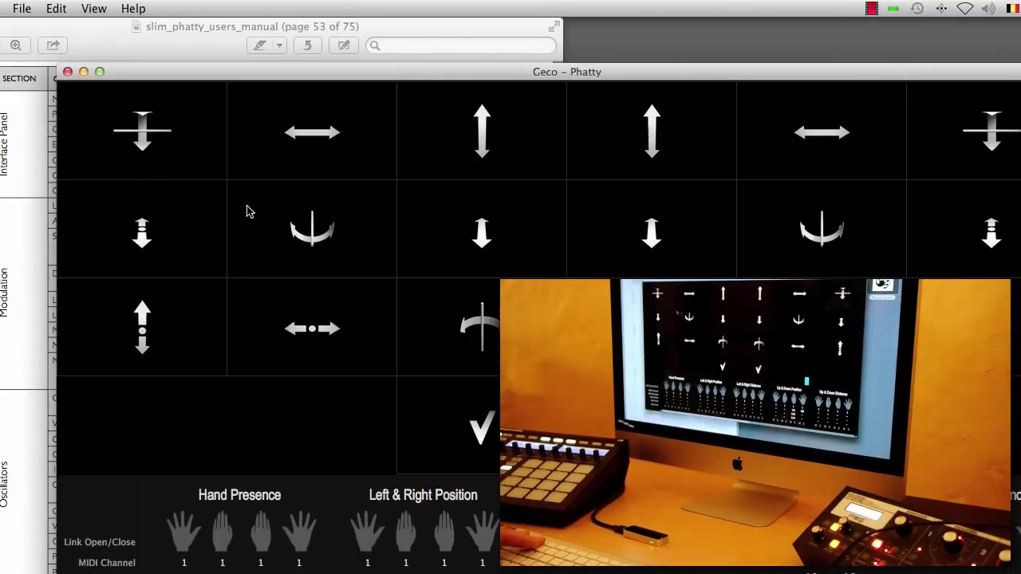
Step: Inspect the output port choices in the document settings and close them without choosing a port
left_click(22, 9)
left_click(104, 134)
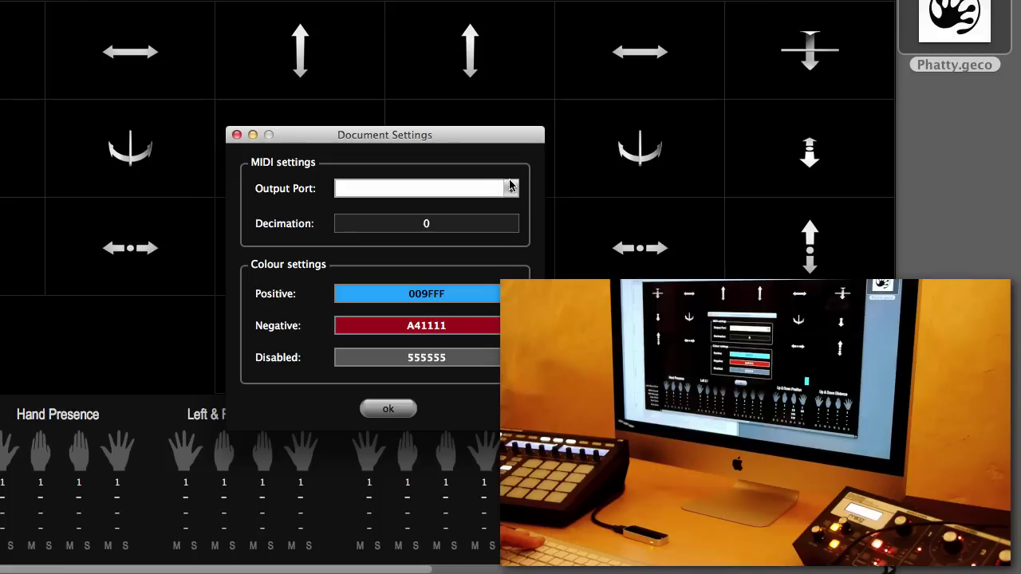
left_click(510, 186)
left_click(325, 156)
left_click(236, 135)
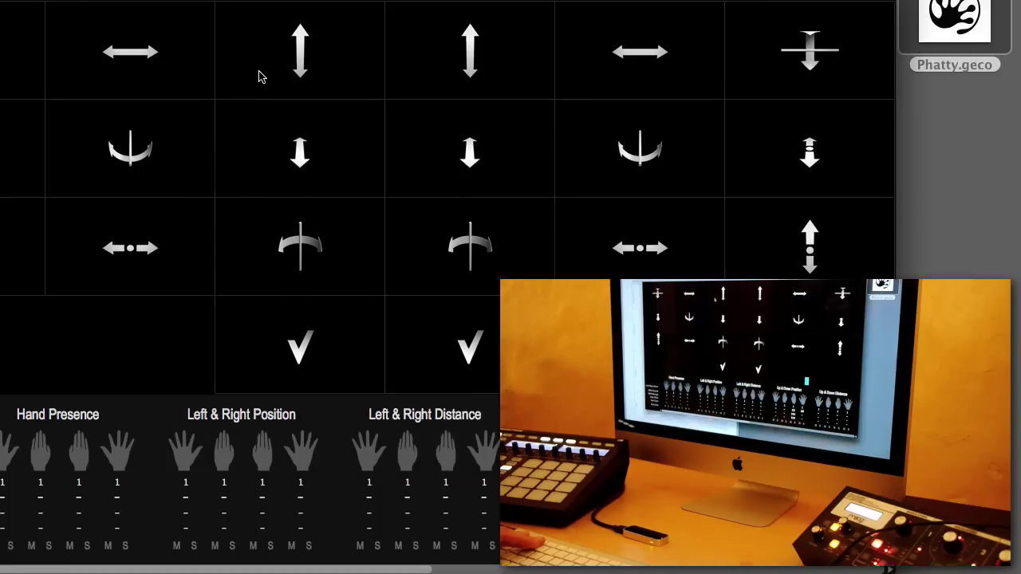